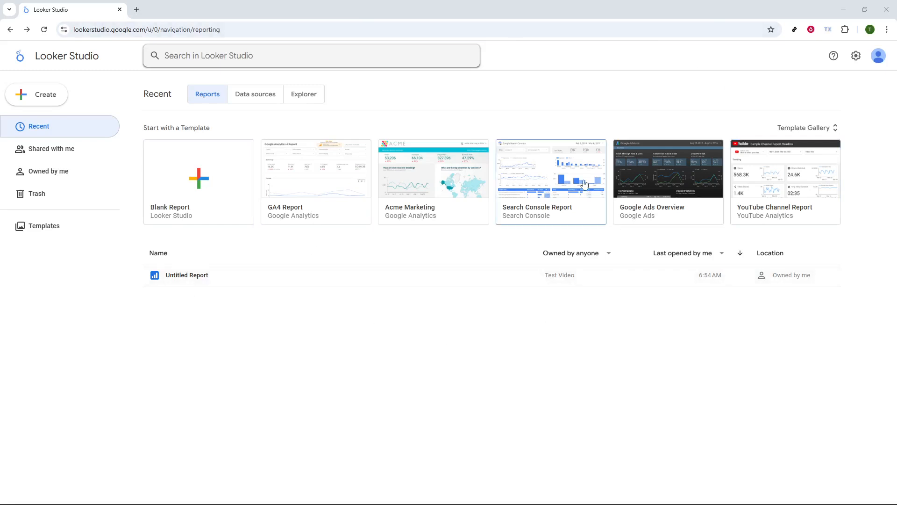
Create a new report and cancel adding the untitled data source to it
click(60, 102)
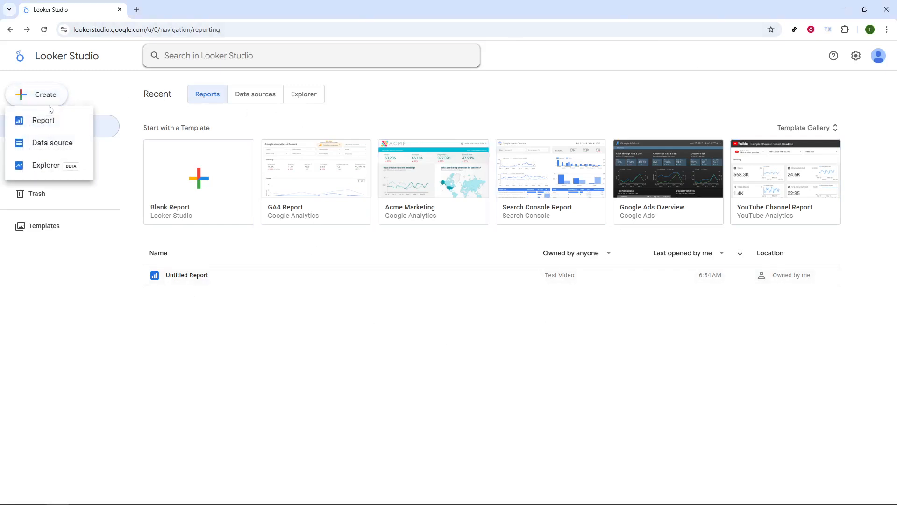
click(56, 122)
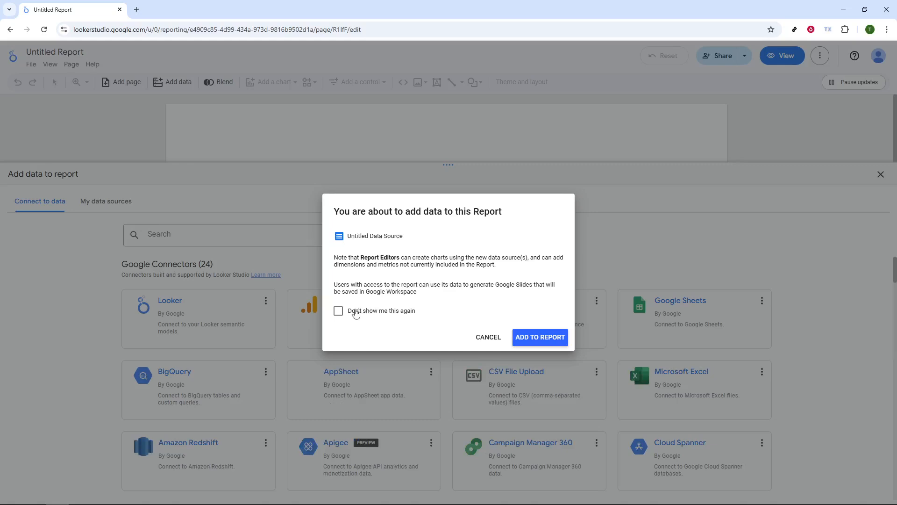
click(358, 314)
click(399, 314)
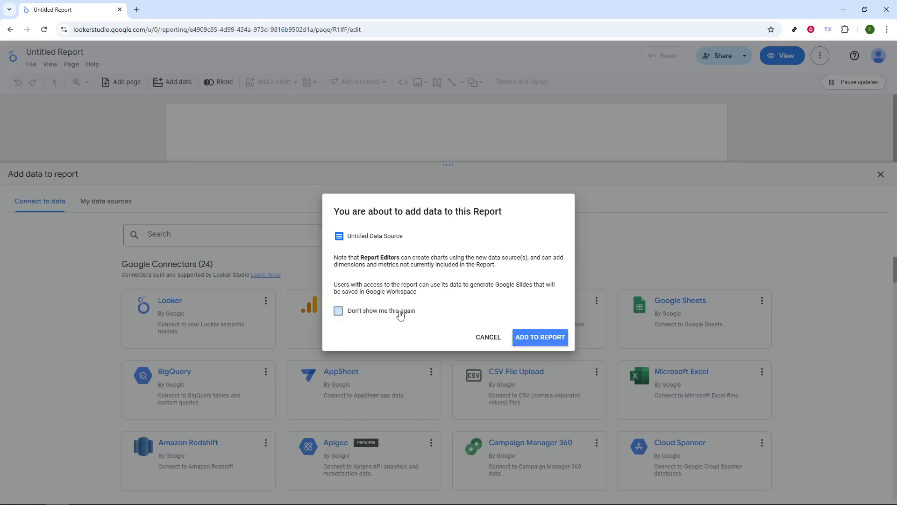
click(484, 338)
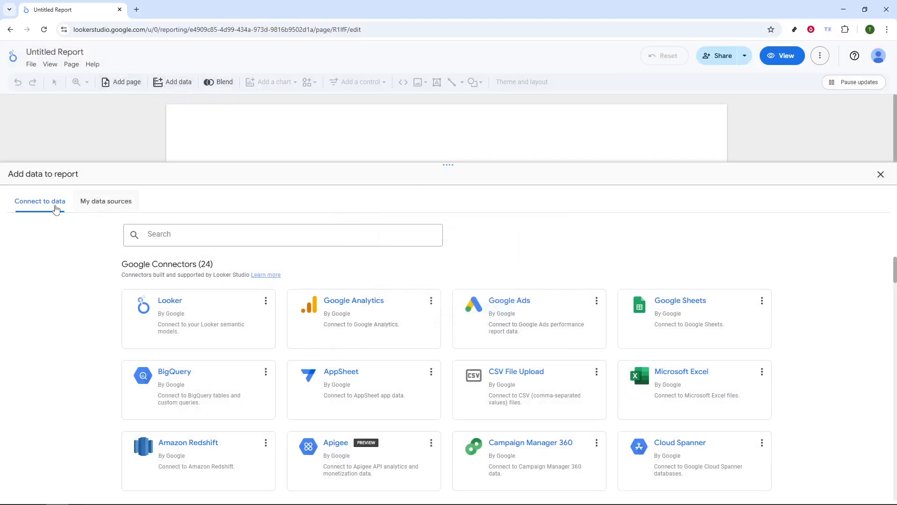
Compare the available data connectors with the list of existing data sources for the report
click(109, 202)
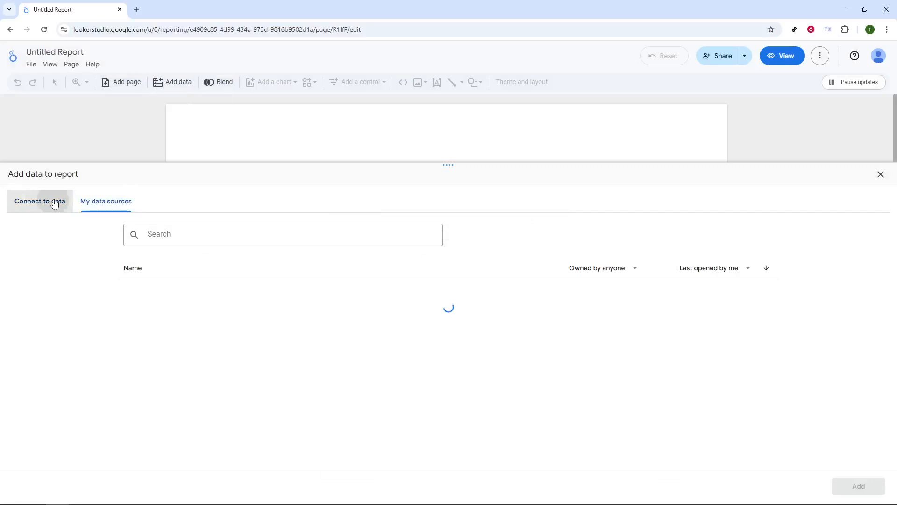
click(55, 204)
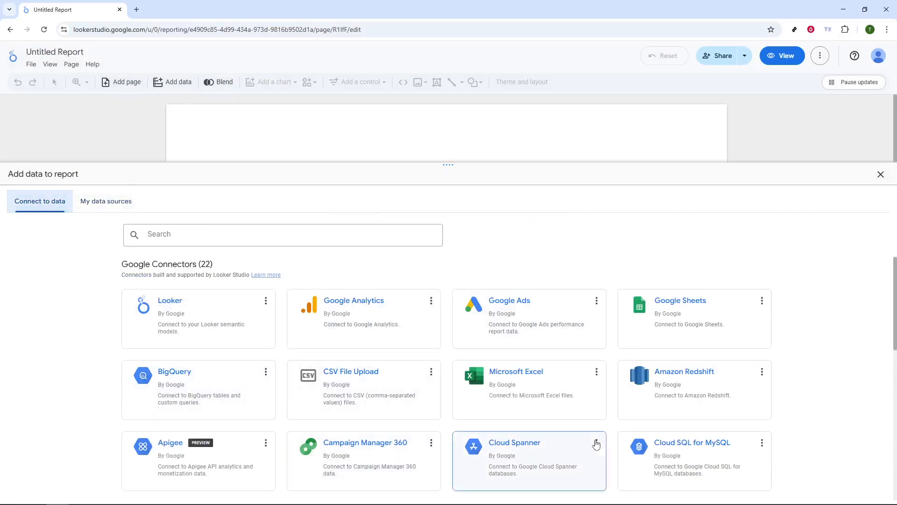
click(107, 202)
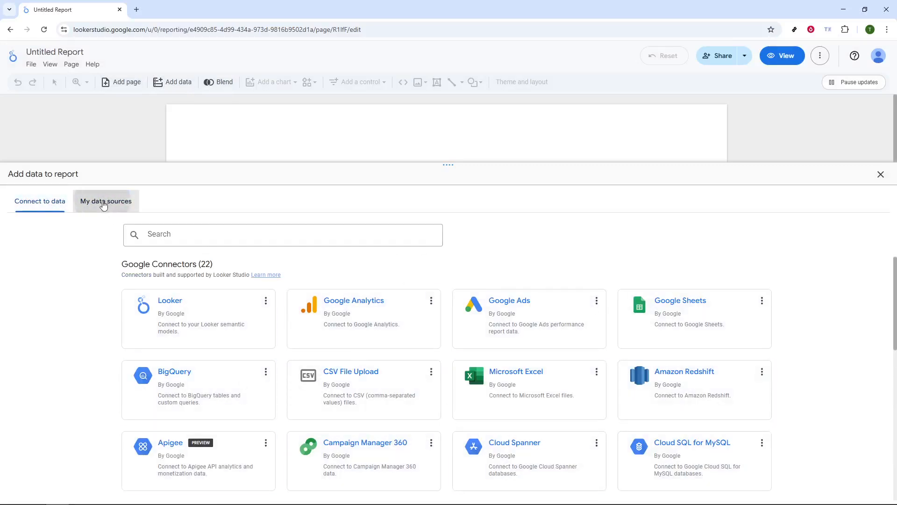
click(43, 199)
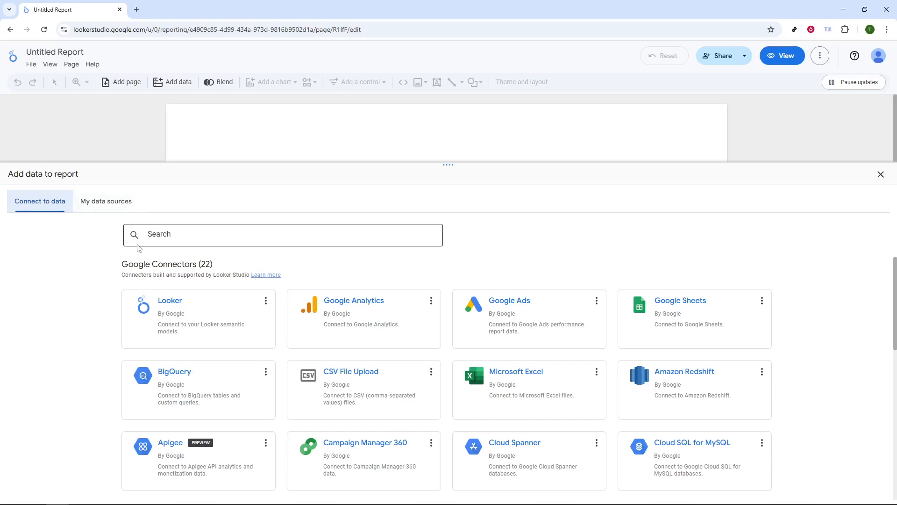
Add the existing data source "[Sample] World Population Data 2005 - 2014" to the report
click(112, 208)
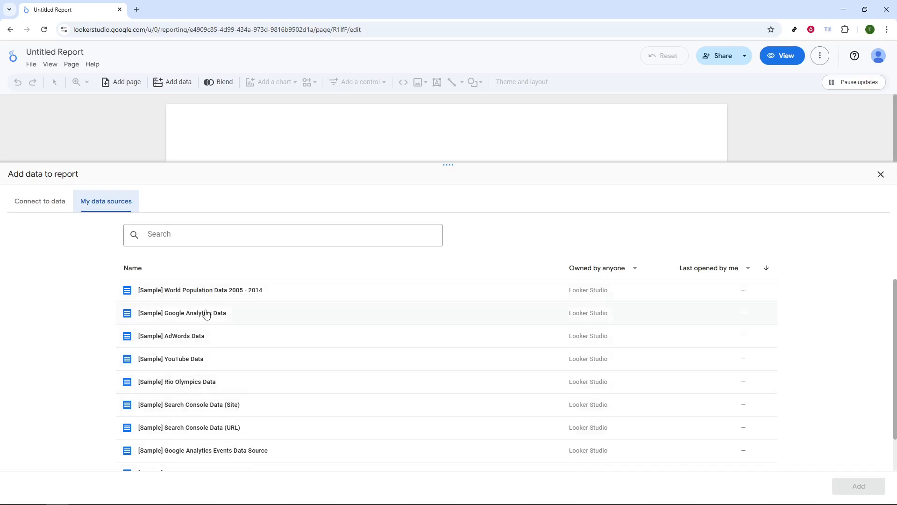
click(245, 295)
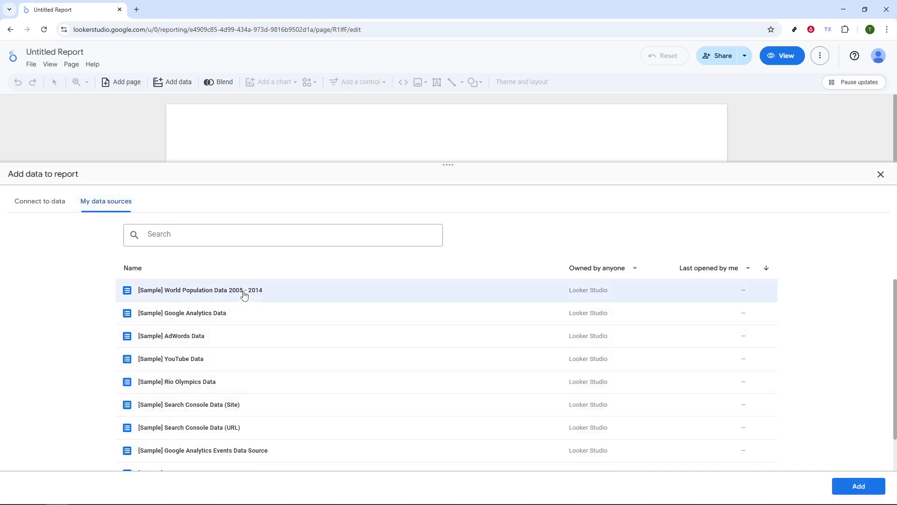
click(841, 481)
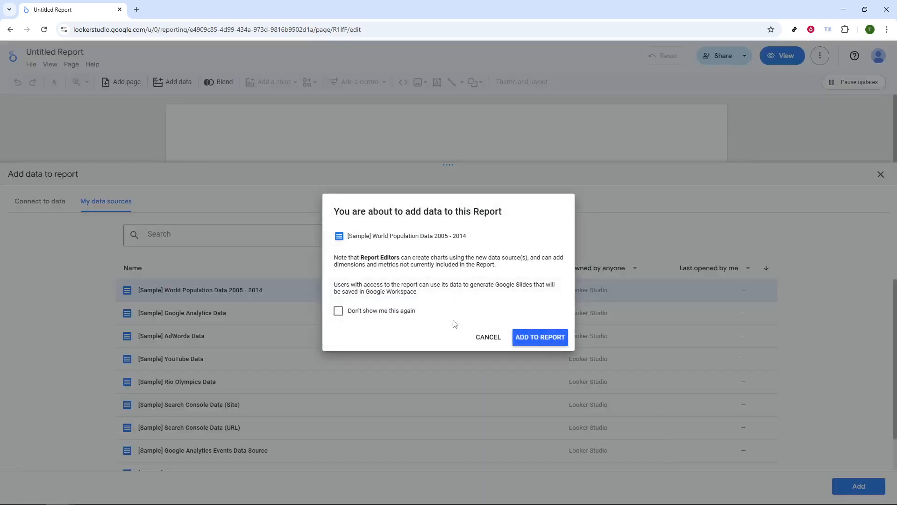
click(514, 334)
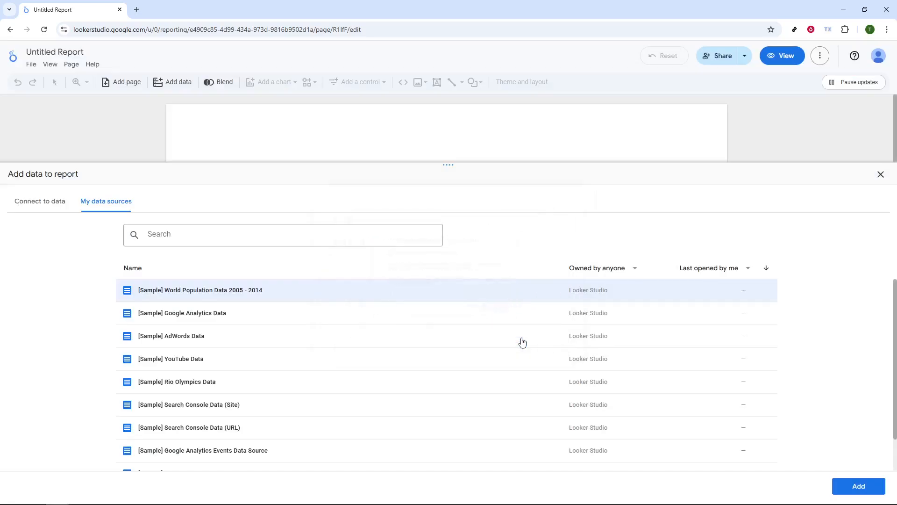
click(880, 175)
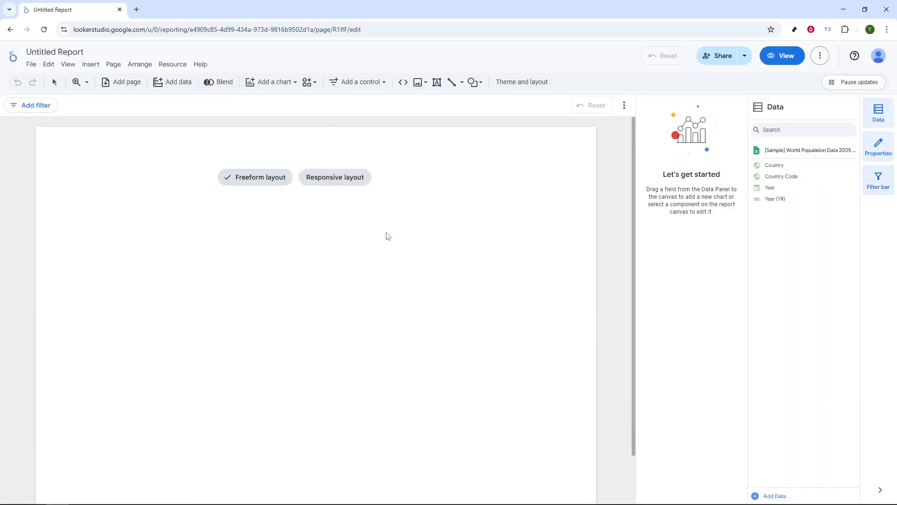
Compare the Freeform and Responsive layout previews and apply the Responsive layout to the report
scroll(366, 248, down, 1)
scroll(367, 248, up, 1)
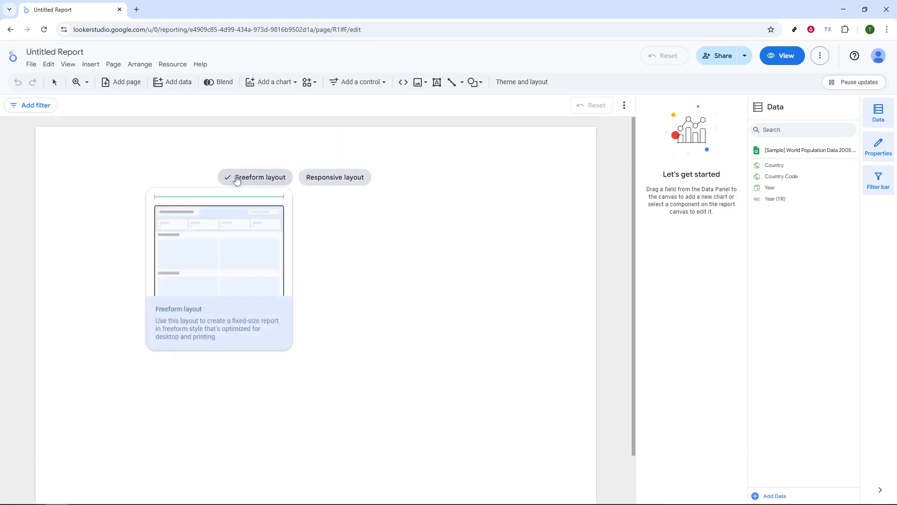
mouse_move(322, 181)
mouse_move(264, 181)
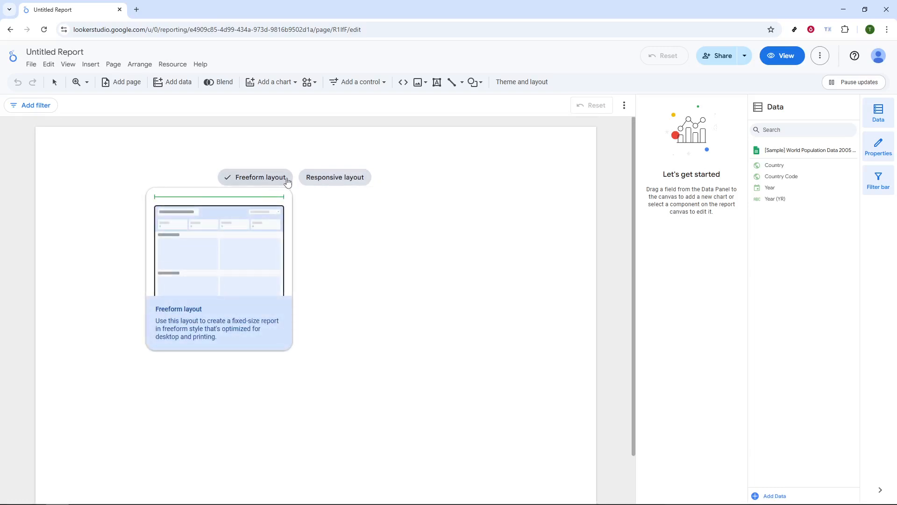
mouse_move(361, 184)
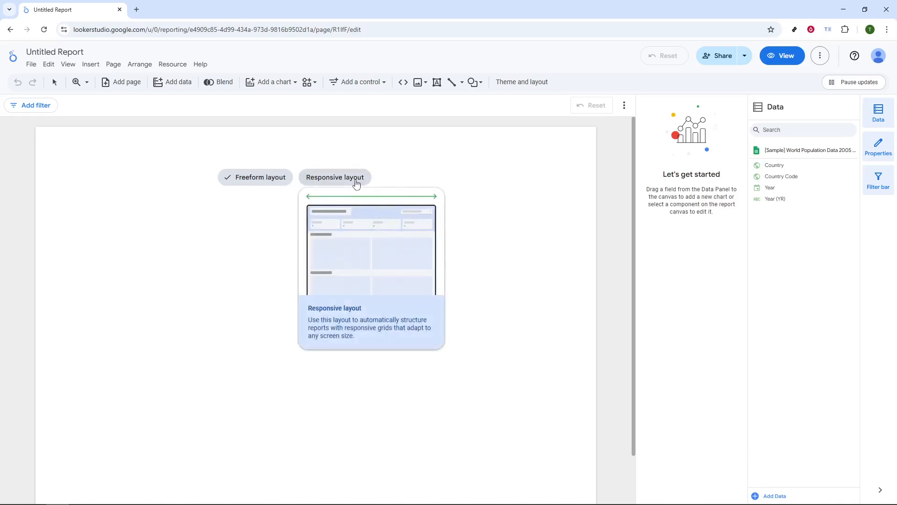
click(356, 182)
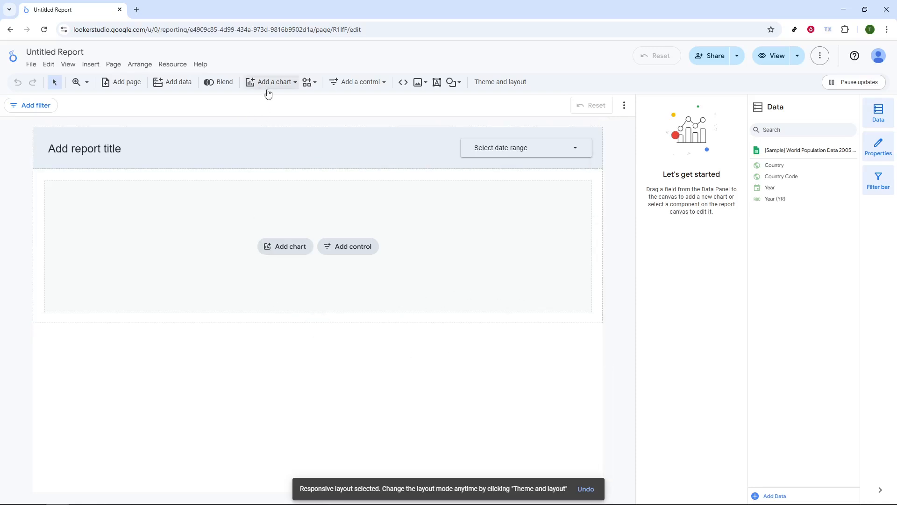
Add a basic time series chart to the report
click(284, 84)
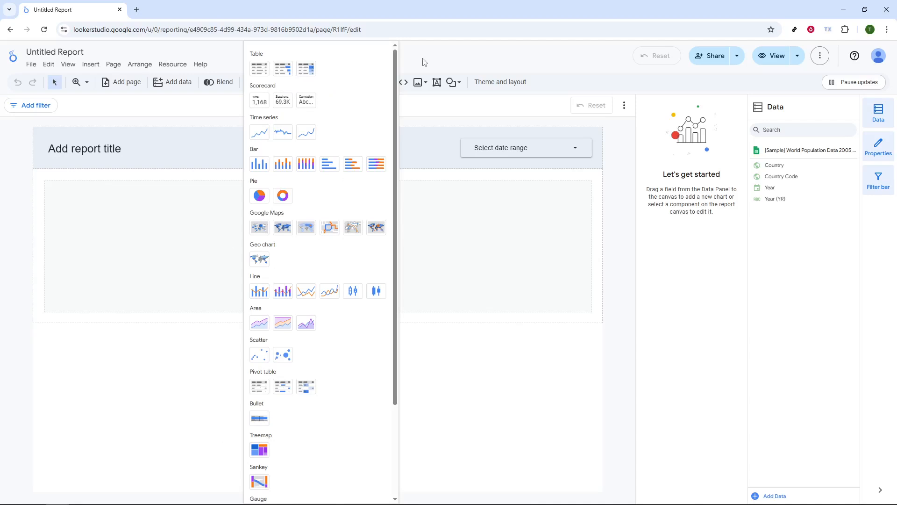
click(260, 132)
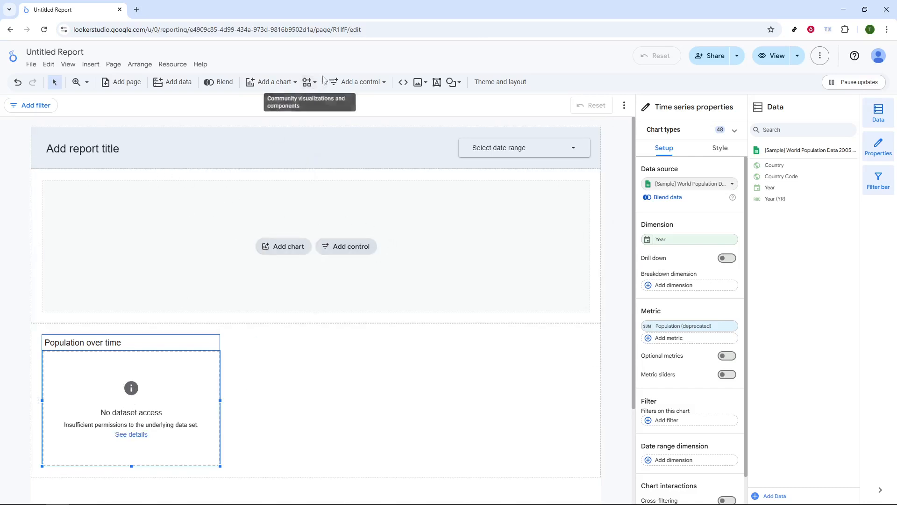
Review the types of controls that can be added to the report, without adding one
click(374, 83)
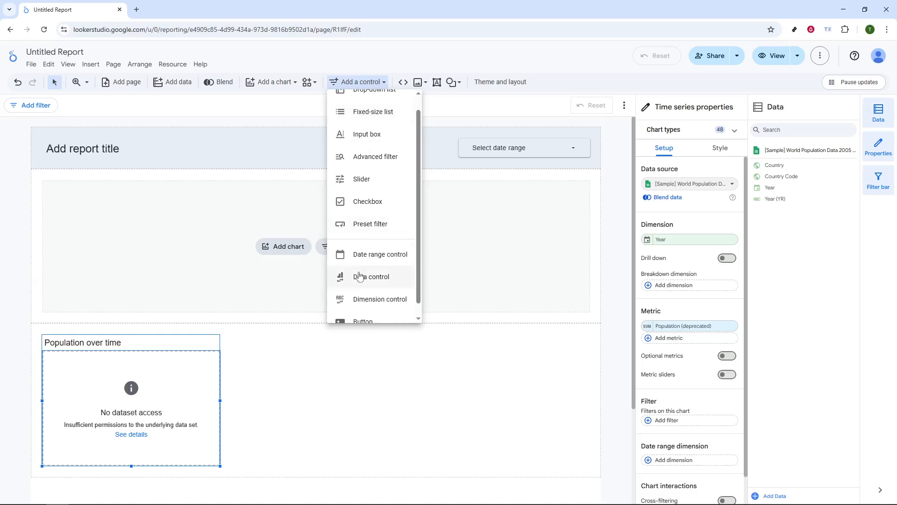
scroll(379, 232, down, 1)
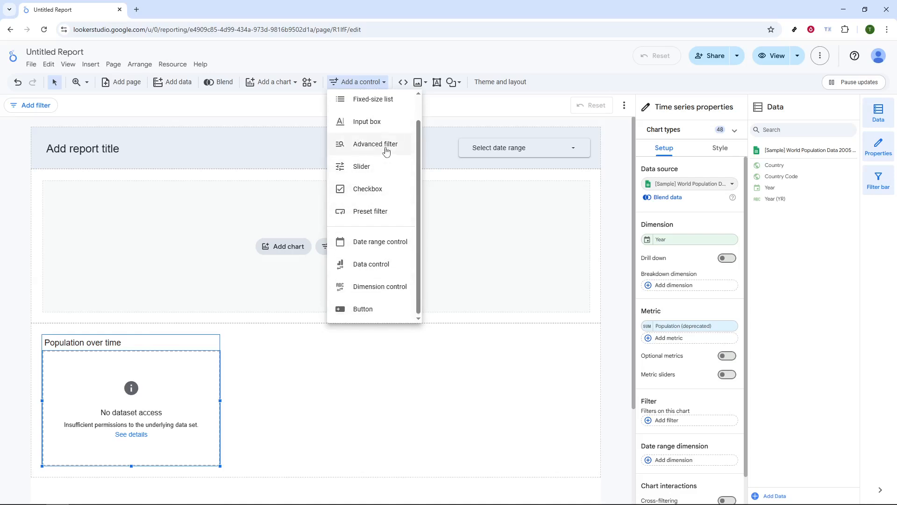
scroll(391, 136, up, 1)
scroll(369, 233, down, 1)
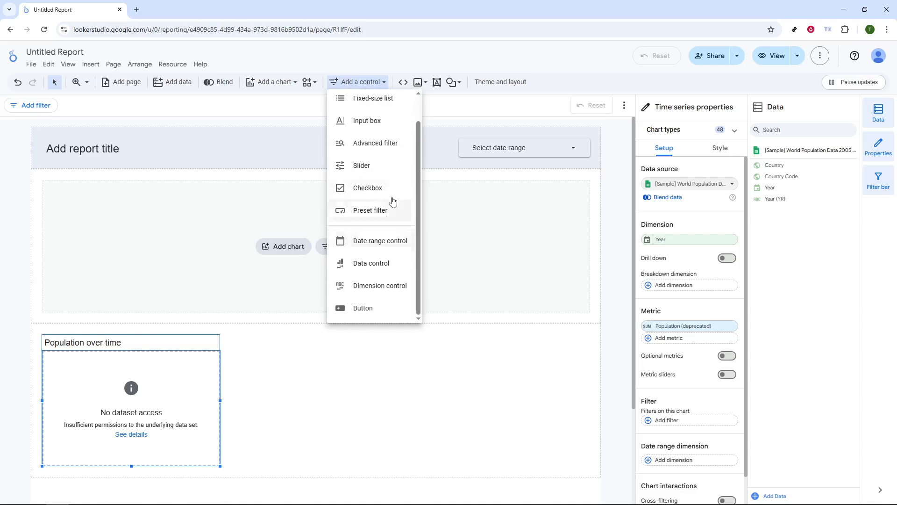
click(383, 82)
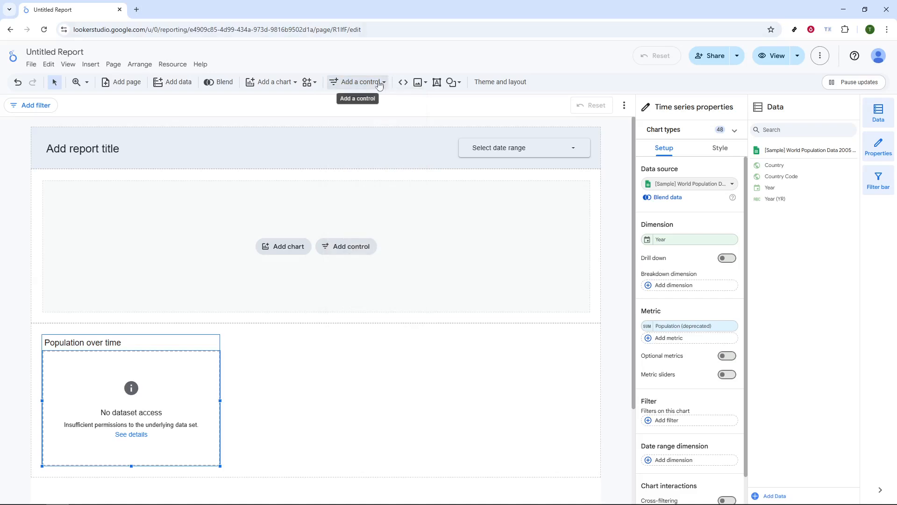
Review the report's theme options and the list of insertable charts, controls and shapes, leaving the report as it is
click(500, 83)
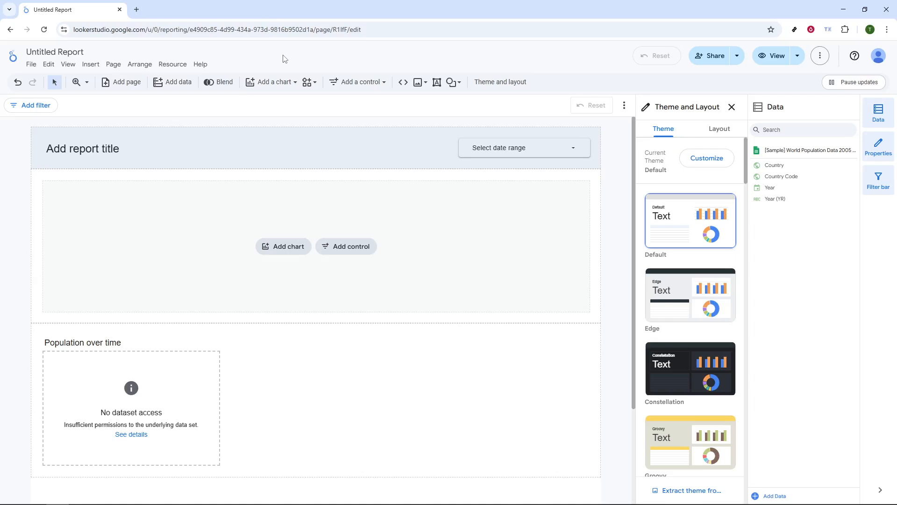
click(87, 65)
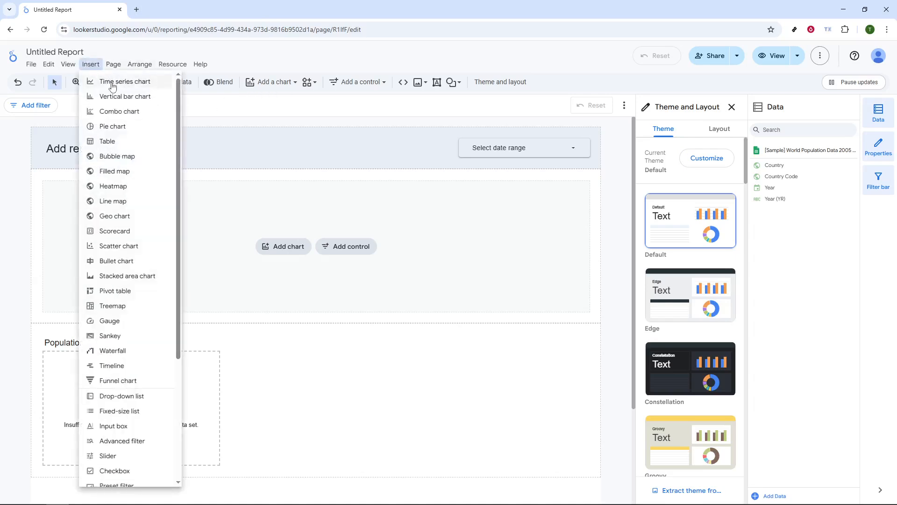
scroll(131, 276, down, 4)
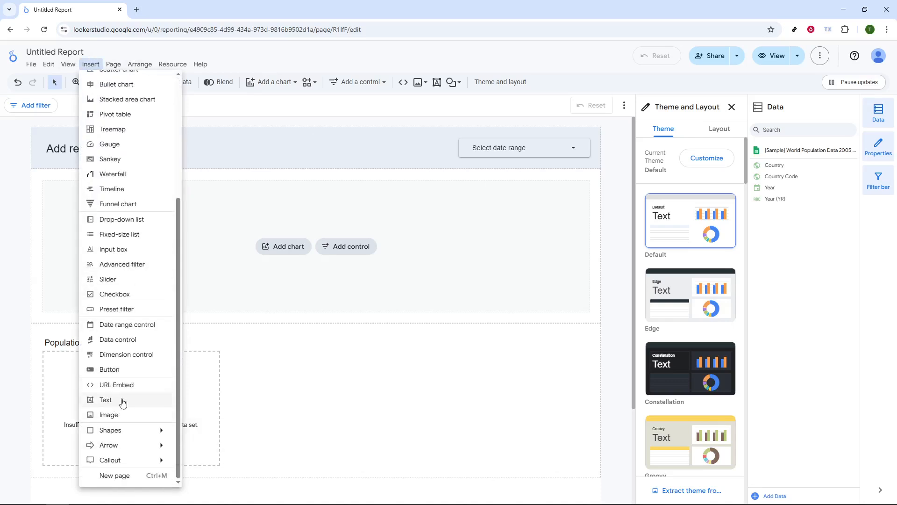
click(91, 66)
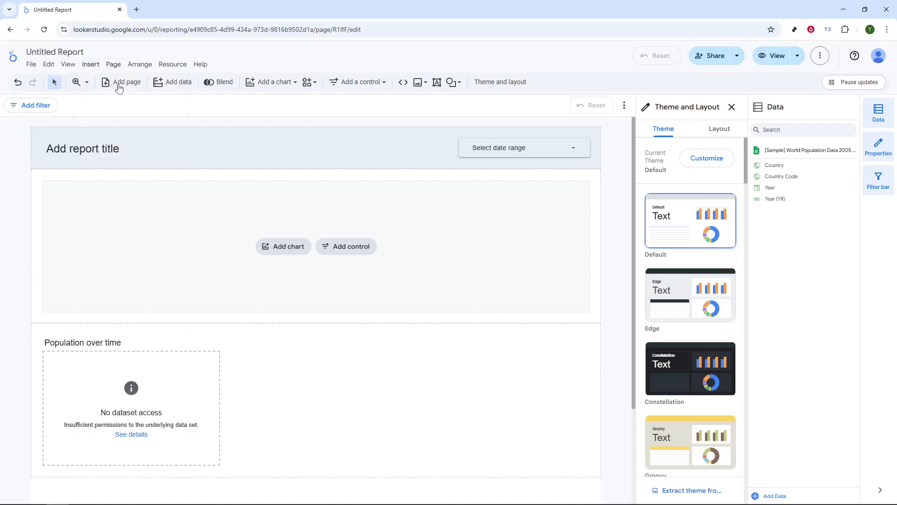
click(734, 109)
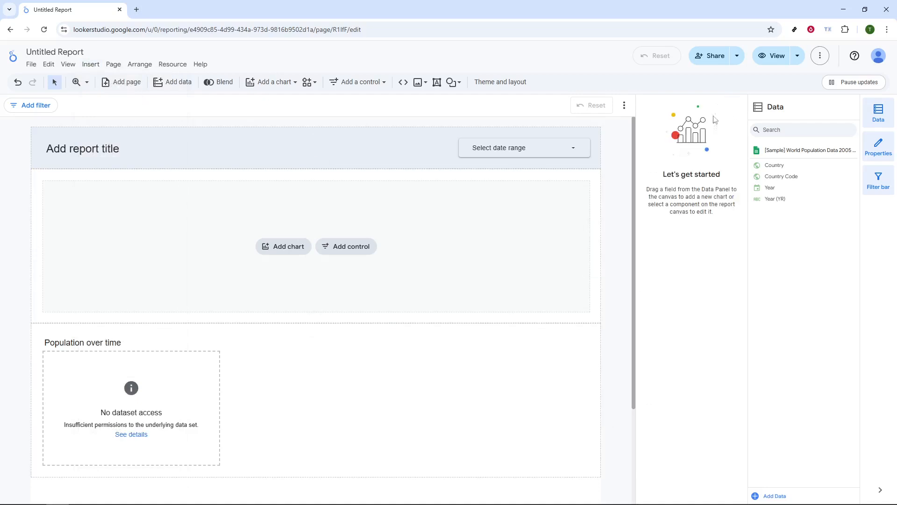
Preview the report in view mode and return to editing it
click(775, 55)
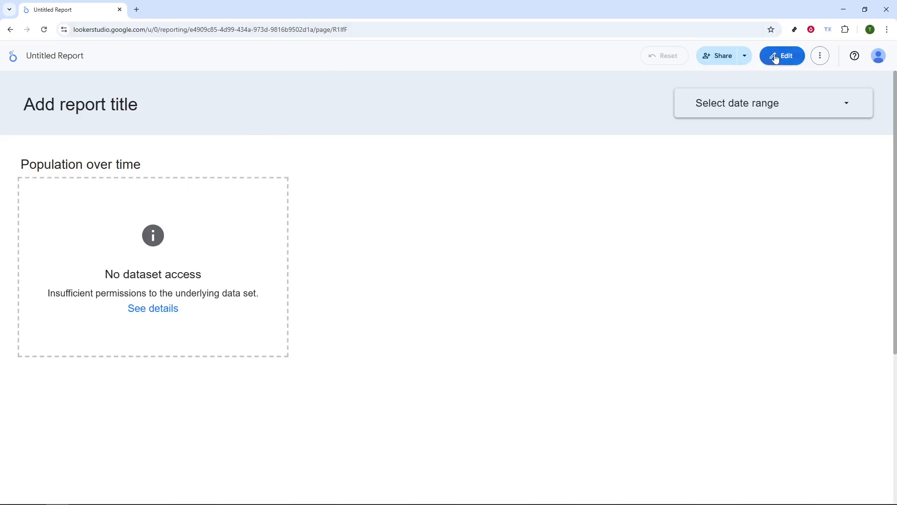
click(759, 58)
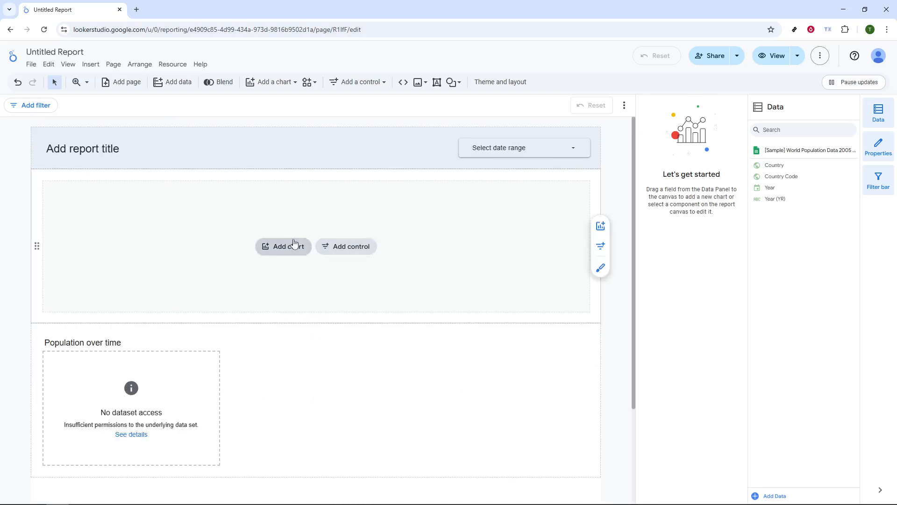
Open the calendar of the date range control in the report header
click(533, 146)
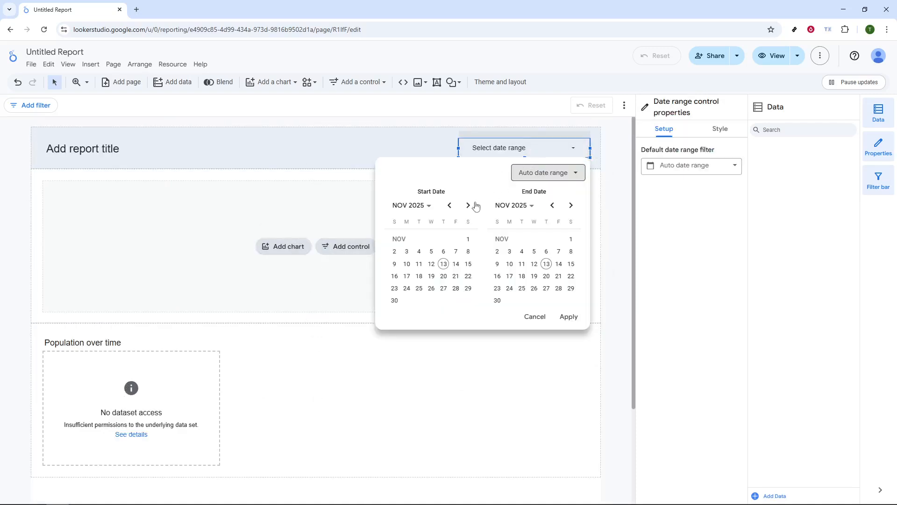